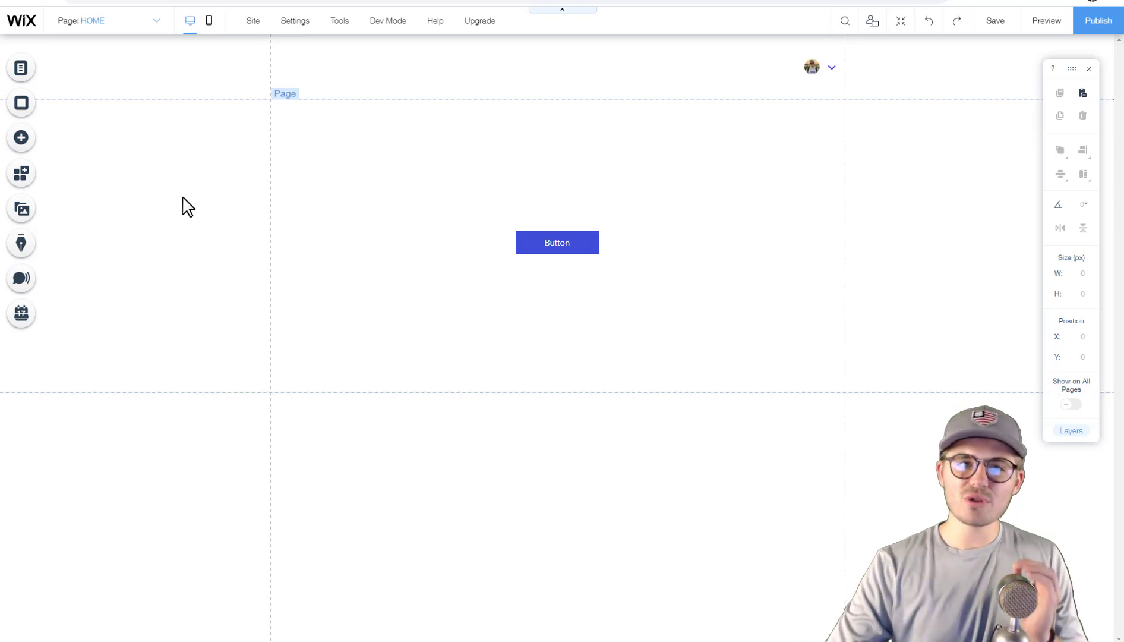
# Add a blank page to the site and name it 'Members Area'
pyautogui.click(22, 72)
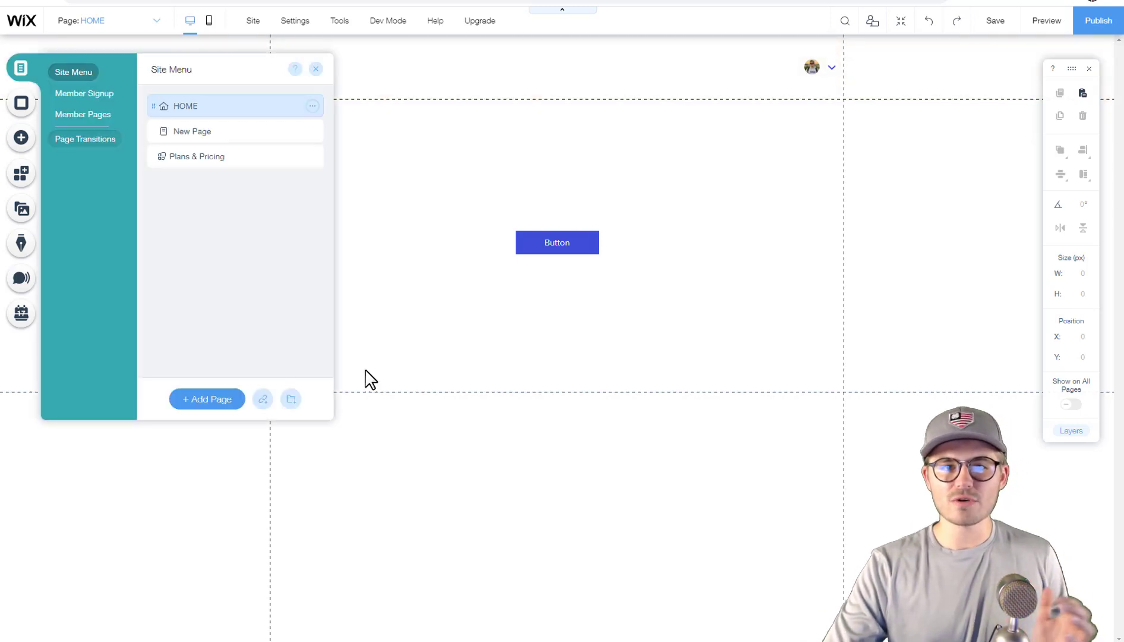
pyautogui.click(218, 413)
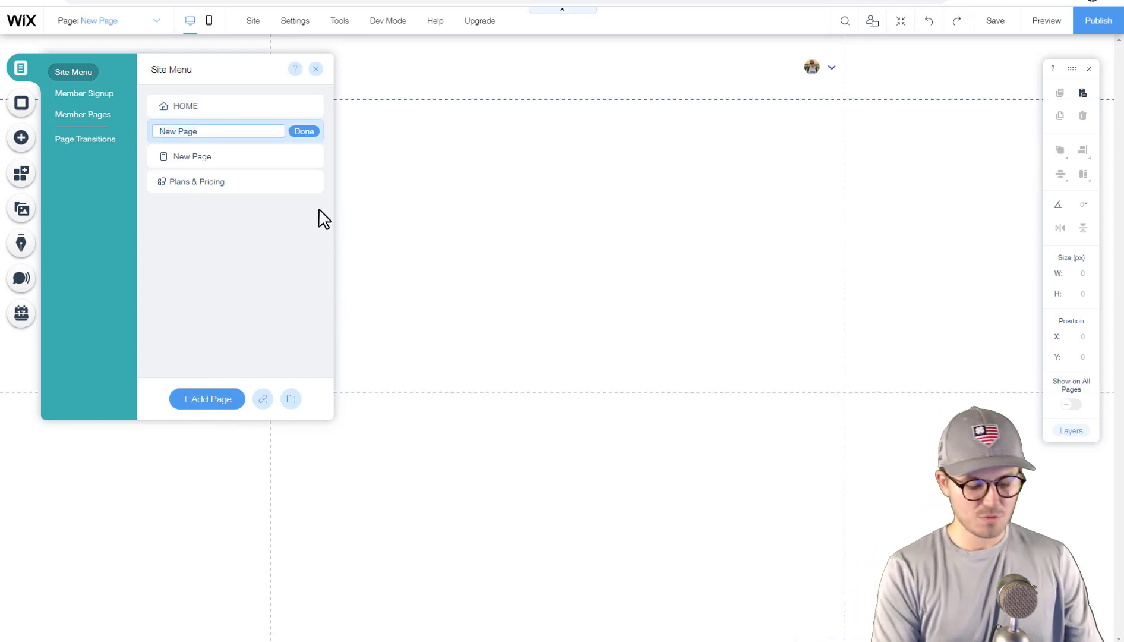
pyautogui.write('Membe')
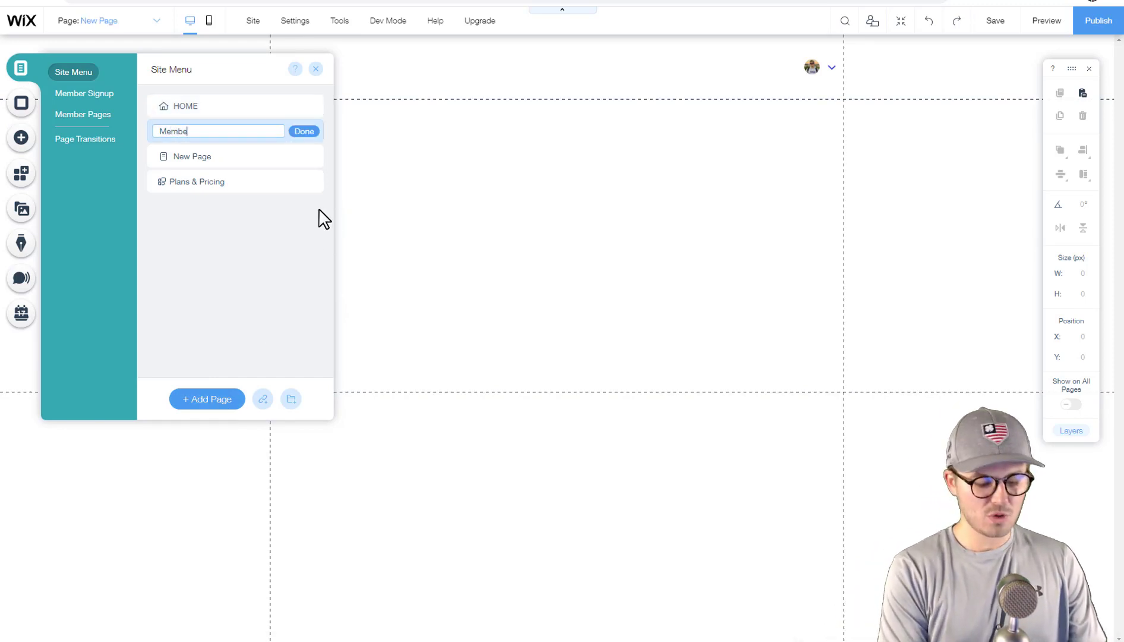
pyautogui.write('rs Area')
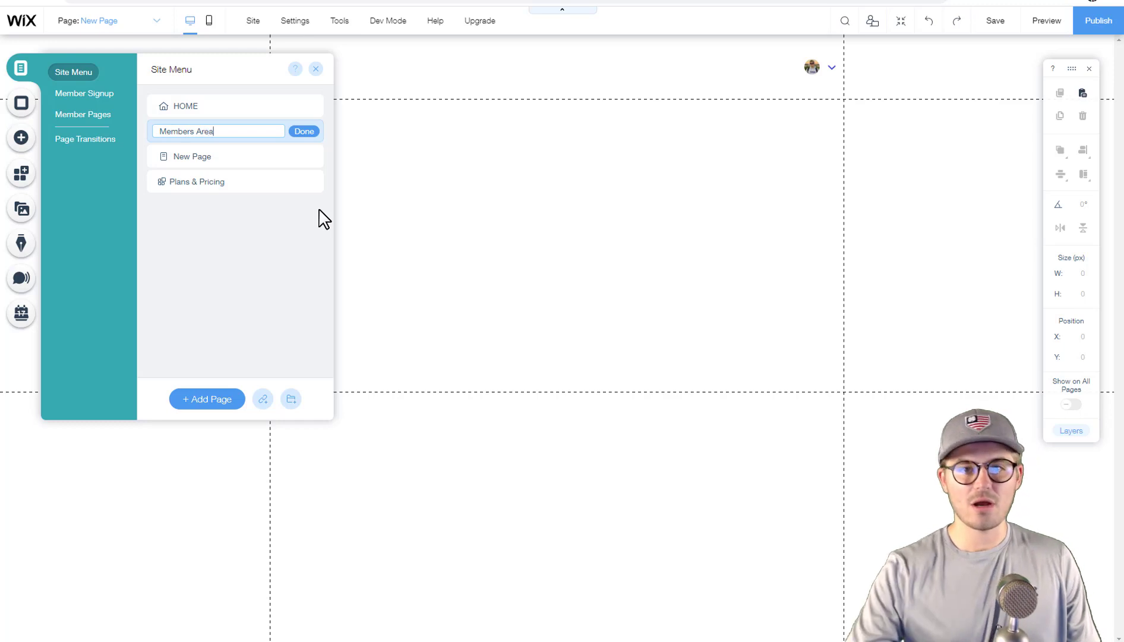
pyautogui.click(304, 131)
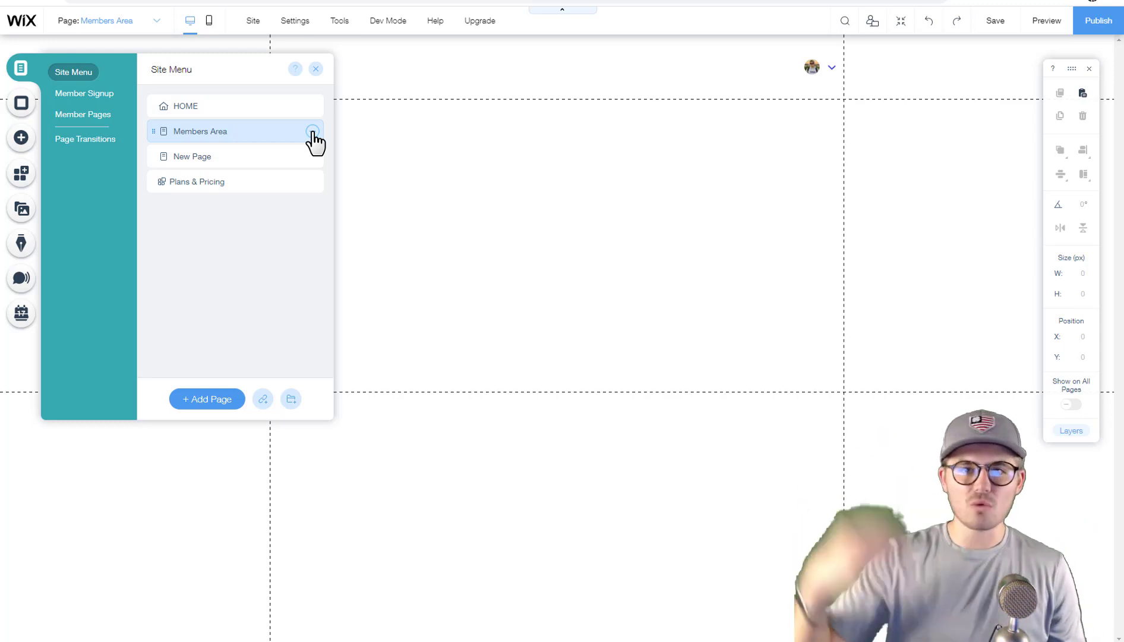
# After a brief look at its settings, hide Members Area from the site navigation
pyautogui.click(313, 131)
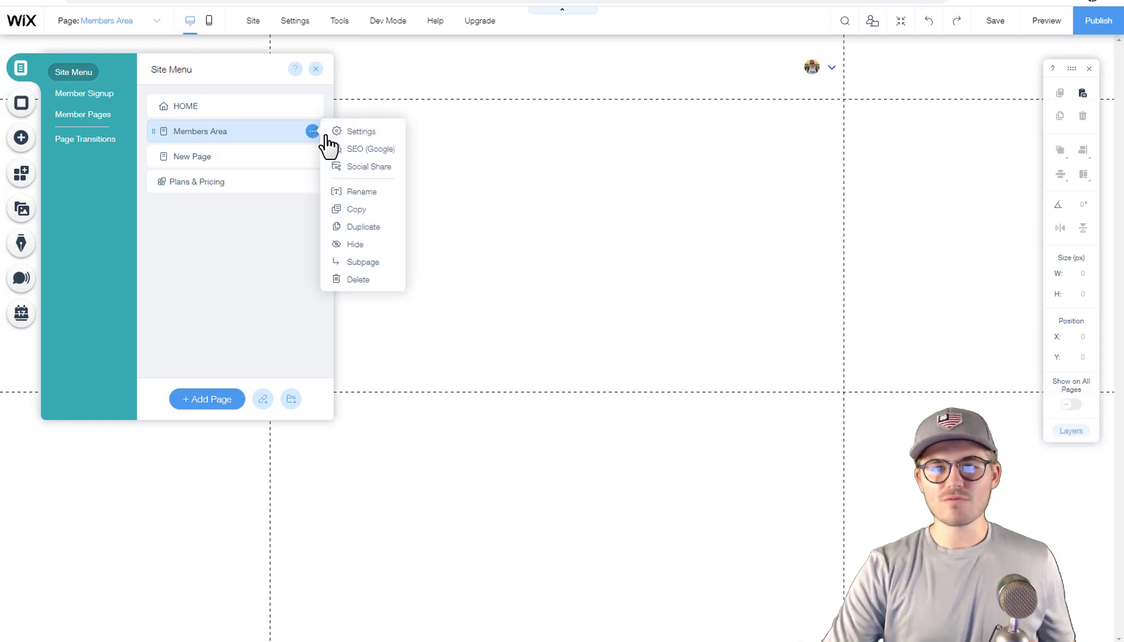
pyautogui.click(355, 132)
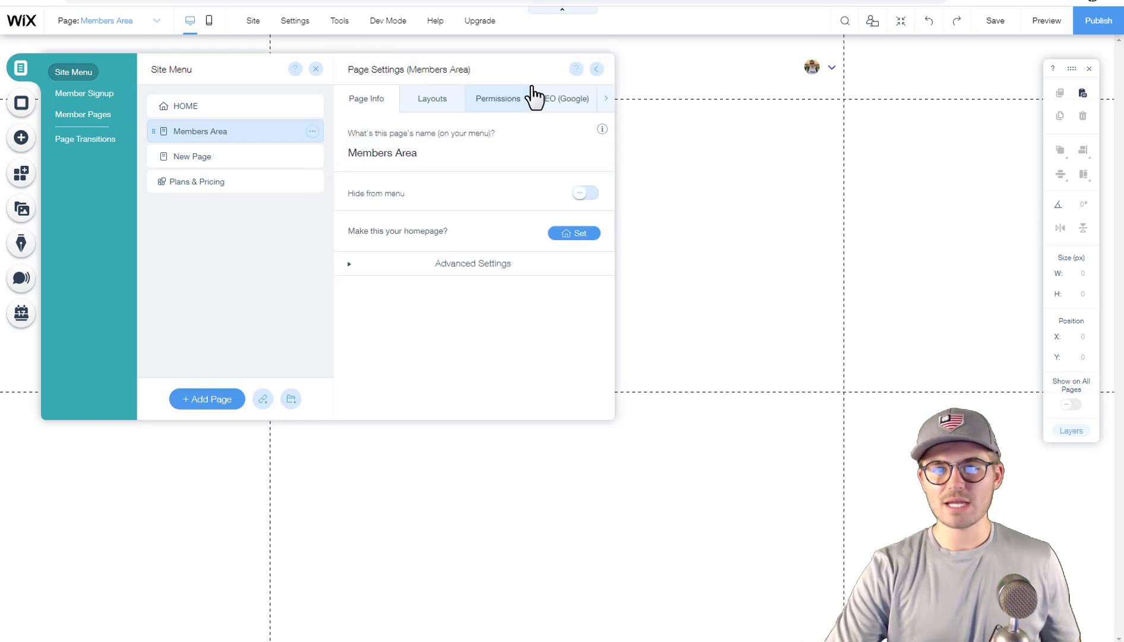
pyautogui.click(596, 70)
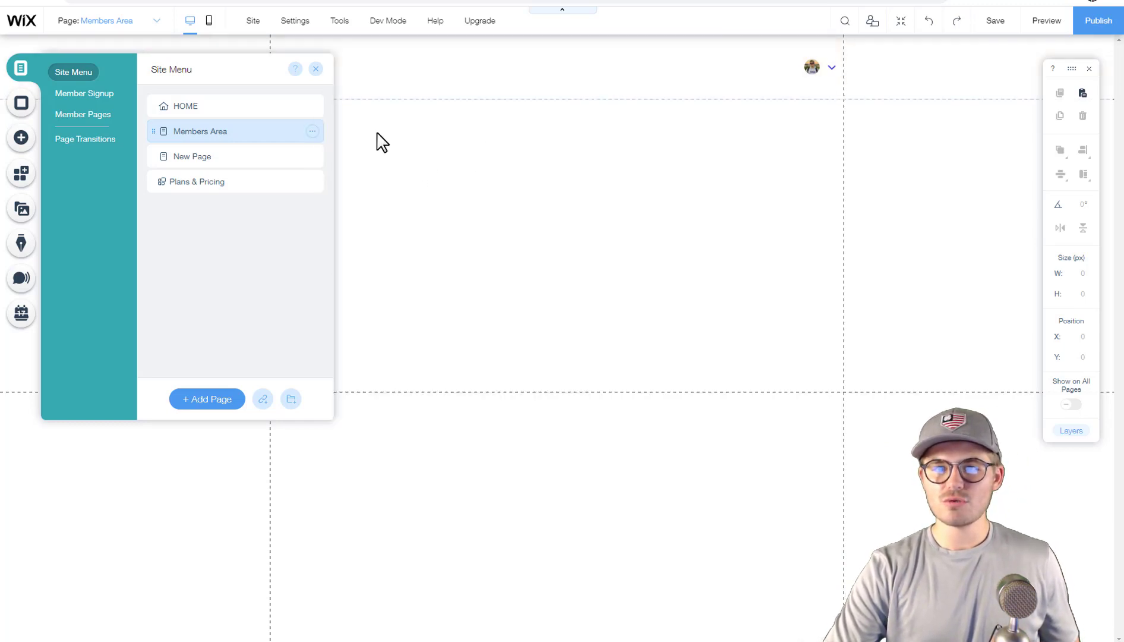
pyautogui.click(313, 131)
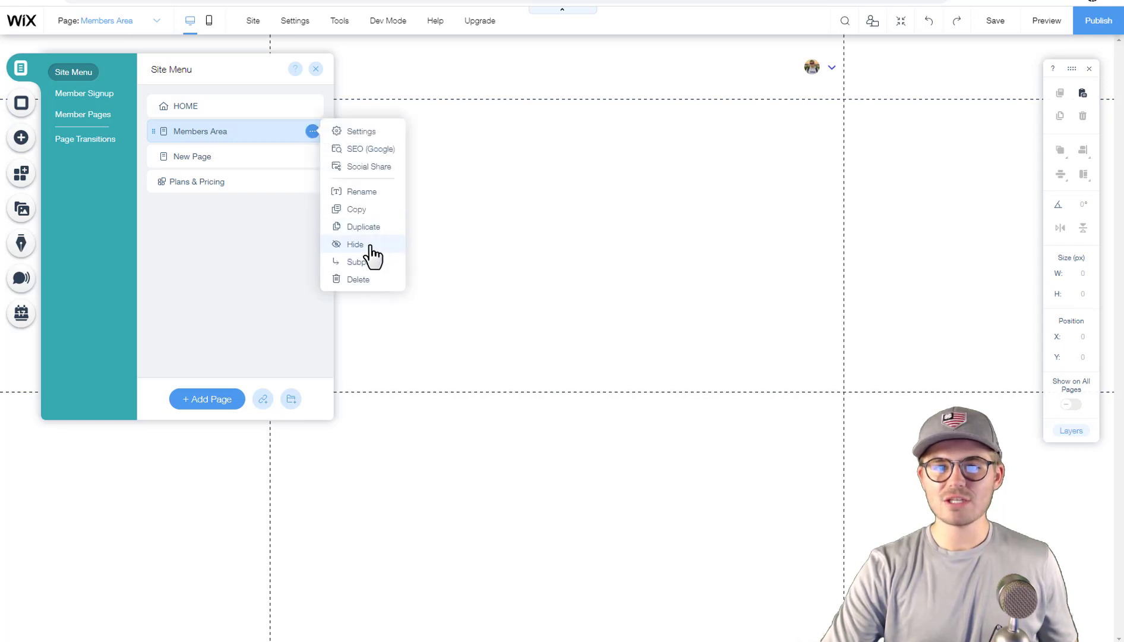
pyautogui.click(366, 246)
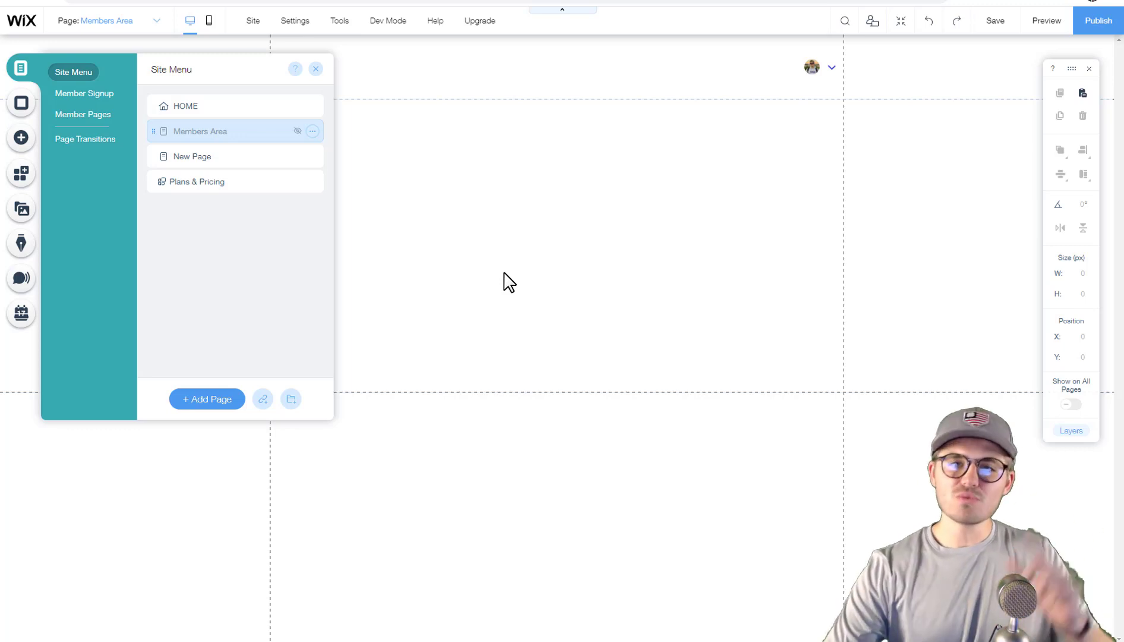
# Set the Members Area page permissions to Members Only
pyautogui.click(315, 133)
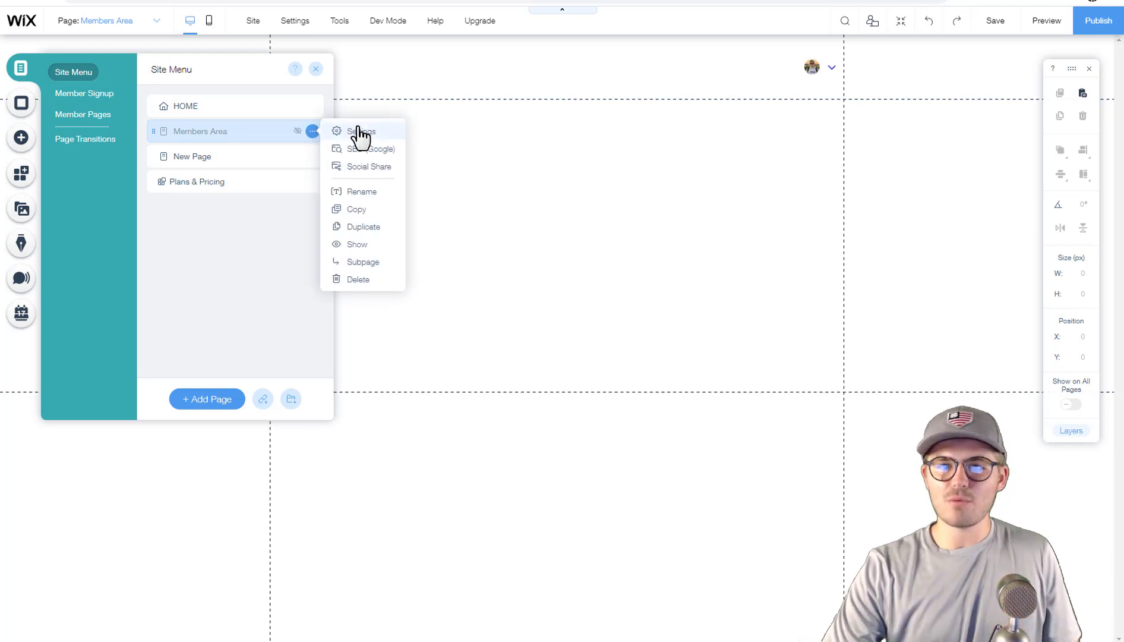
pyautogui.click(360, 131)
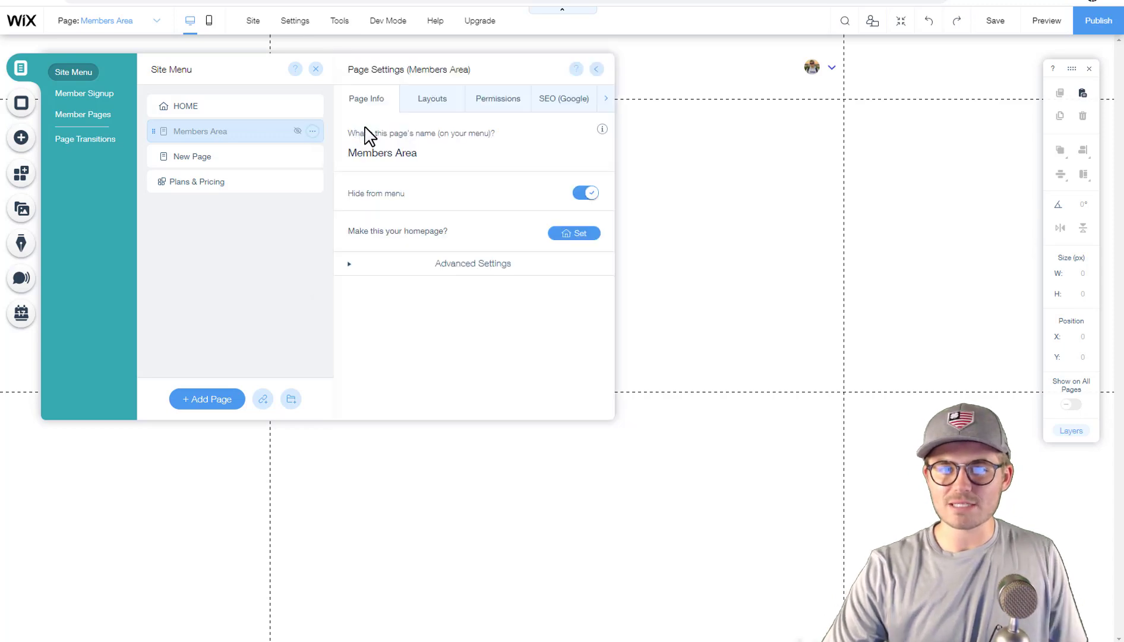
pyautogui.click(497, 113)
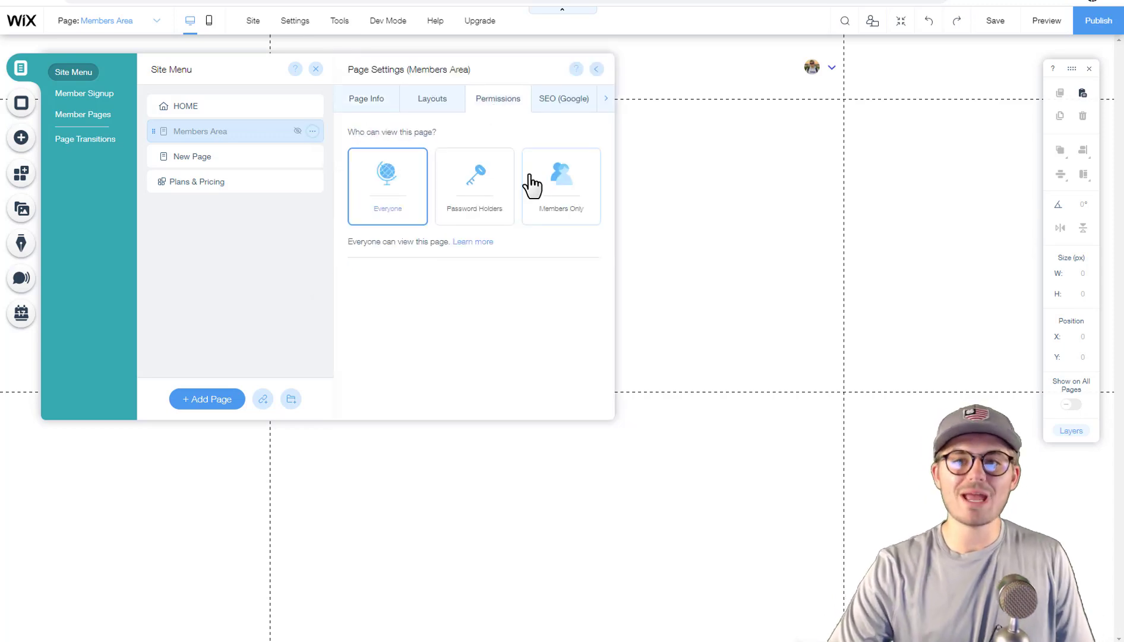
pyautogui.click(543, 193)
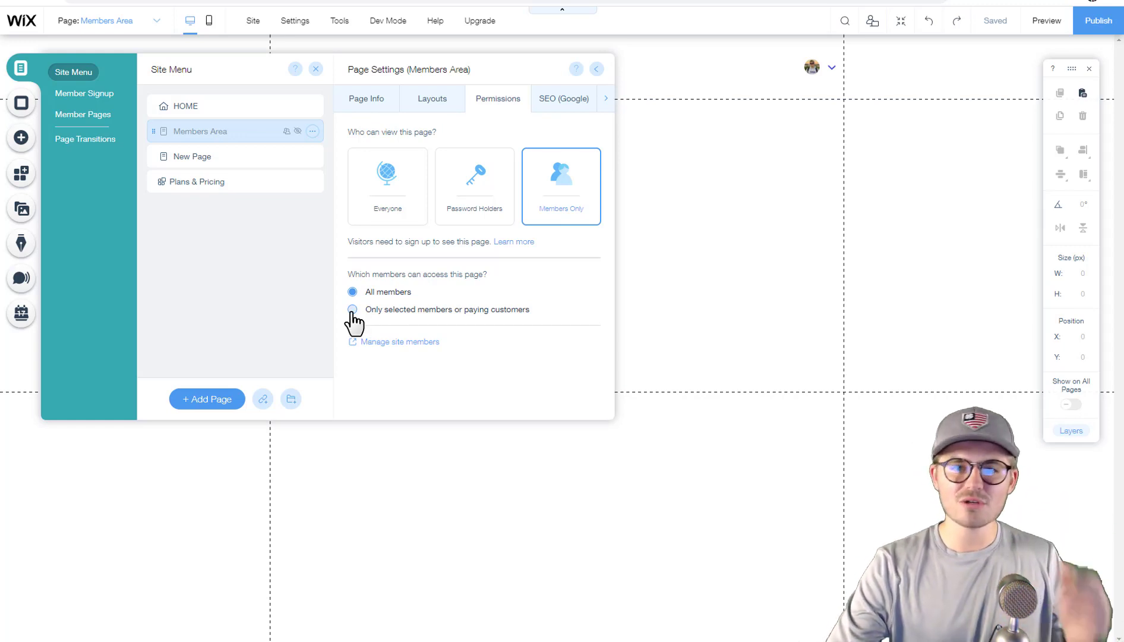
# Limit Members Area access to selected members: the Admins role and Ruby Membership plan
pyautogui.click(352, 310)
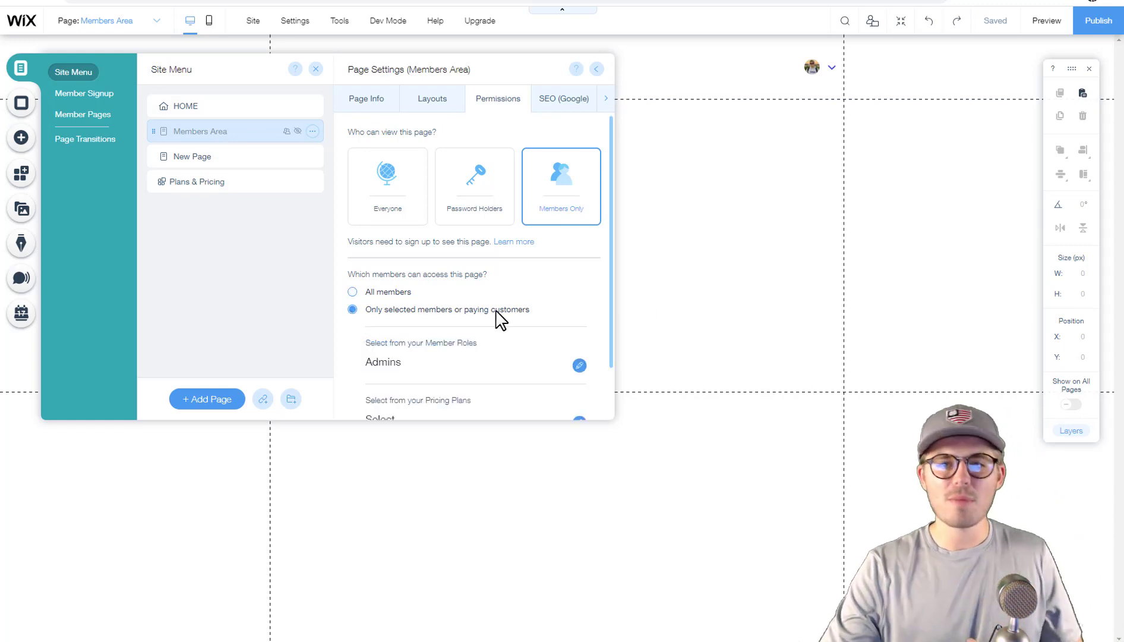
pyautogui.scroll(-1, 501, 319)
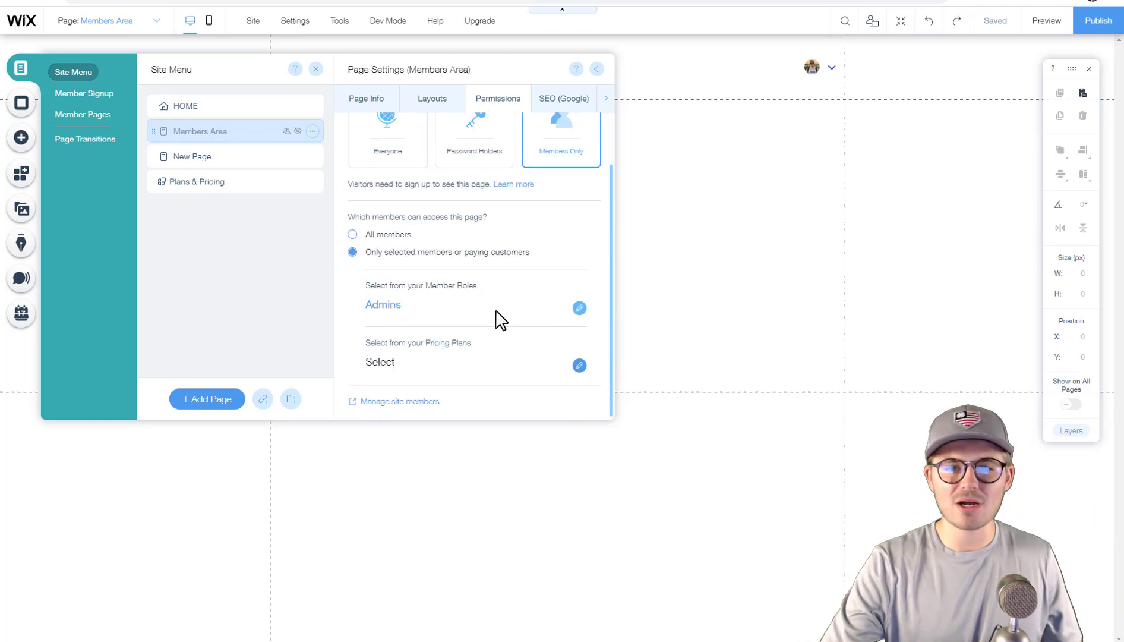
pyautogui.click(446, 309)
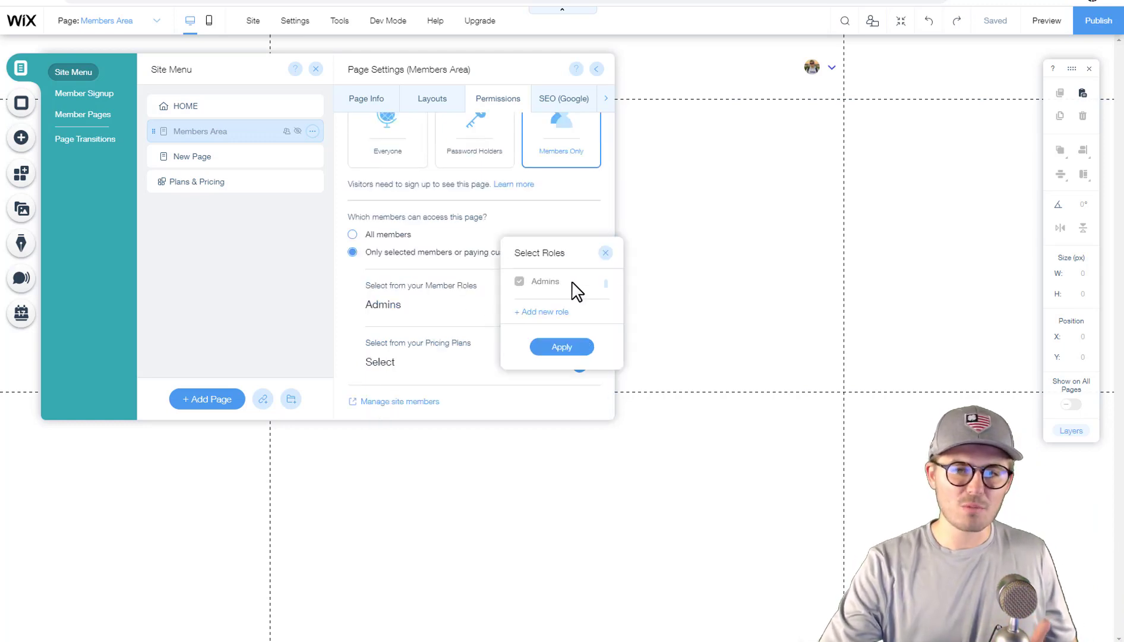
pyautogui.click(606, 253)
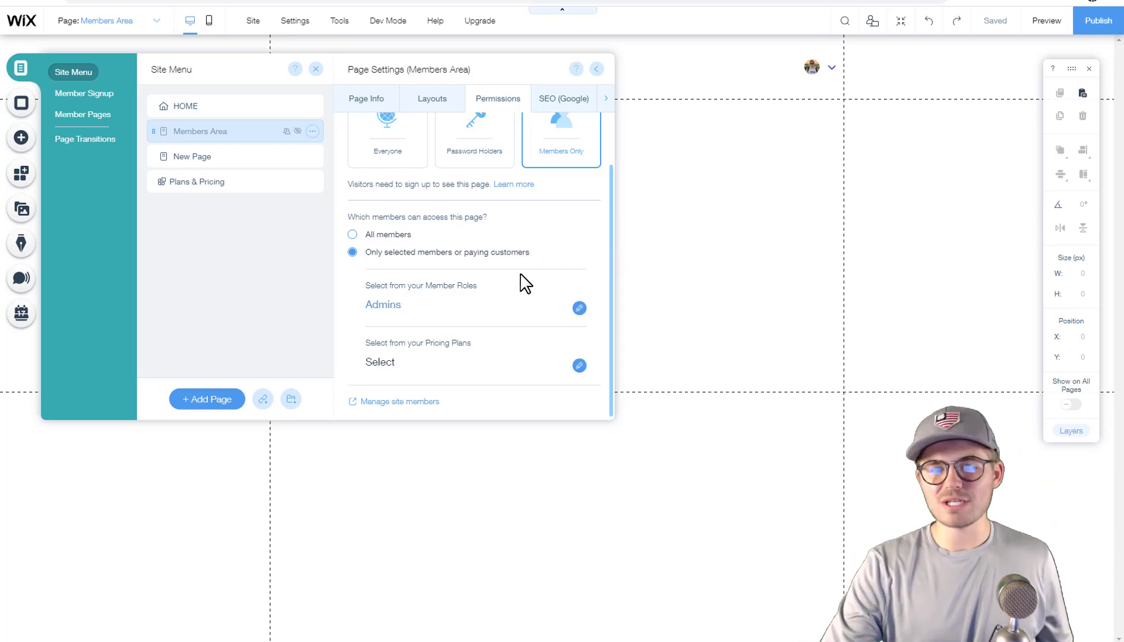
pyautogui.click(423, 363)
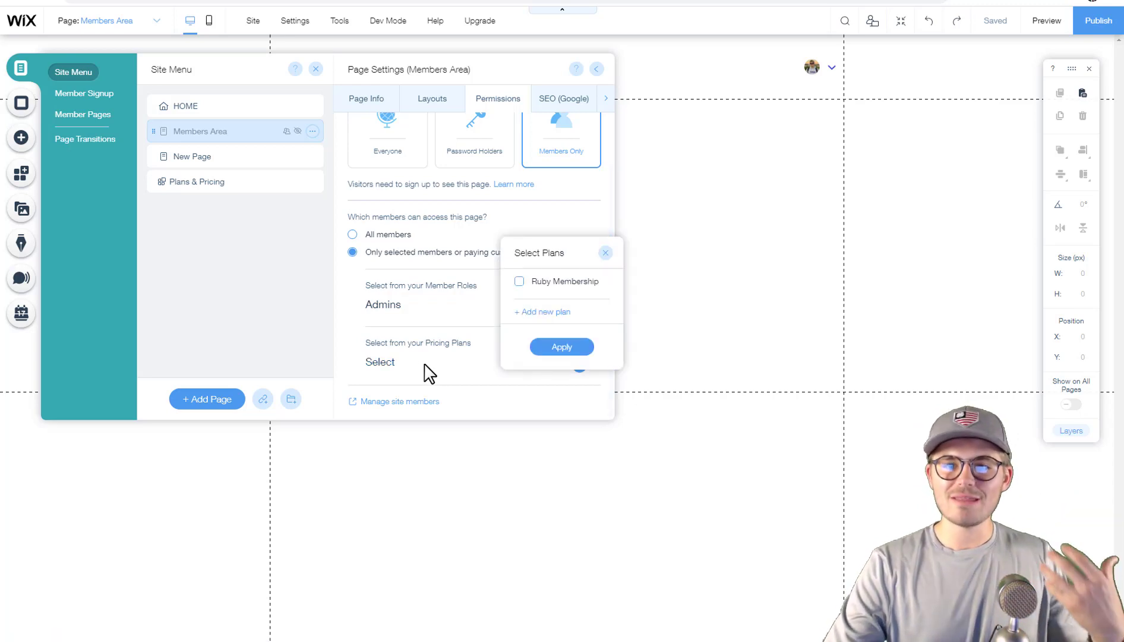
pyautogui.click(560, 284)
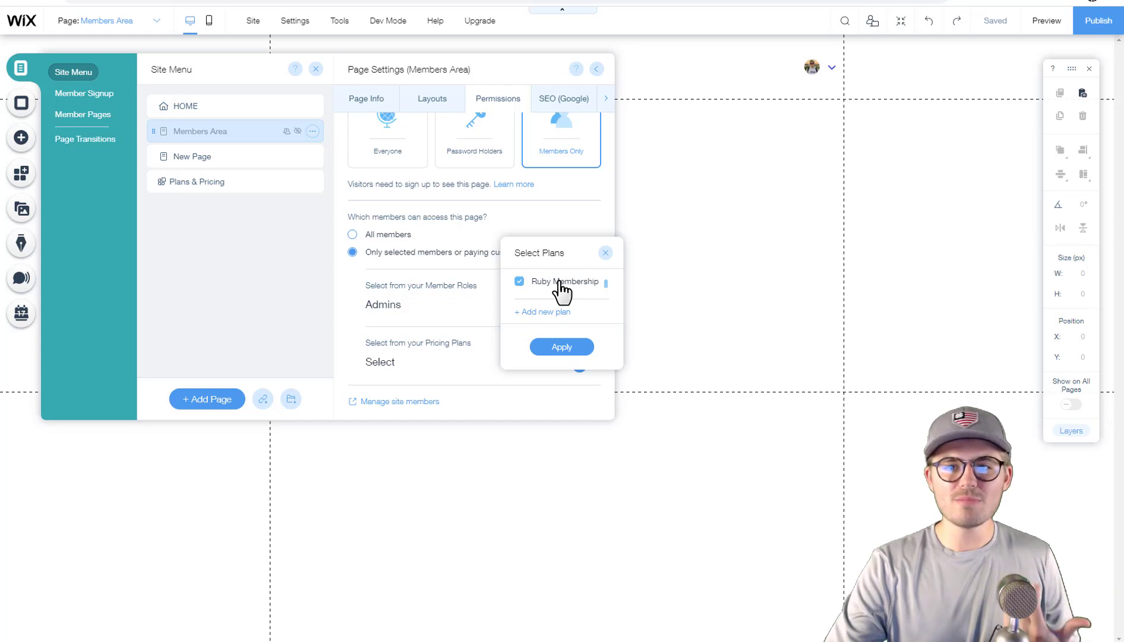
pyautogui.click(561, 347)
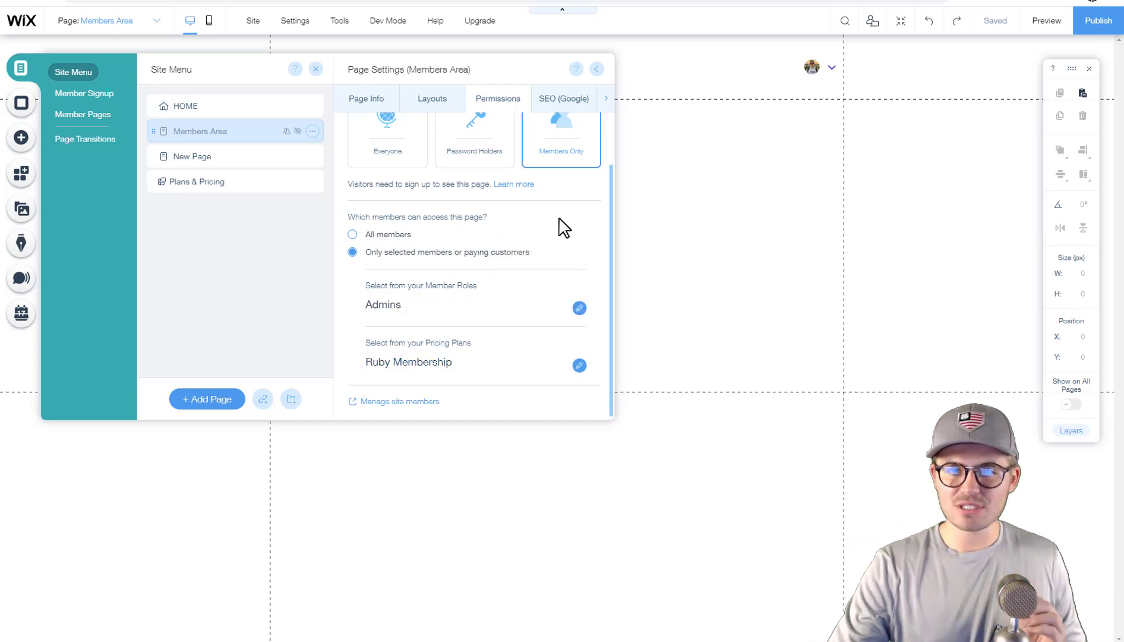
# Close the page settings and the page list, returning to the blank Members Area page
pyautogui.click(598, 75)
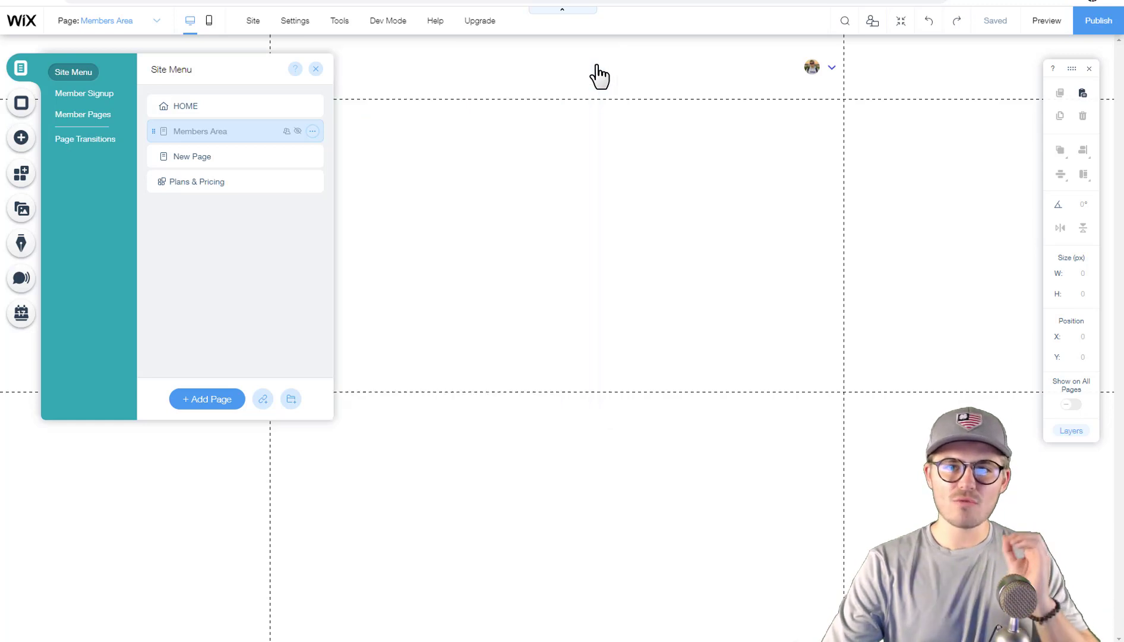
pyautogui.click(316, 70)
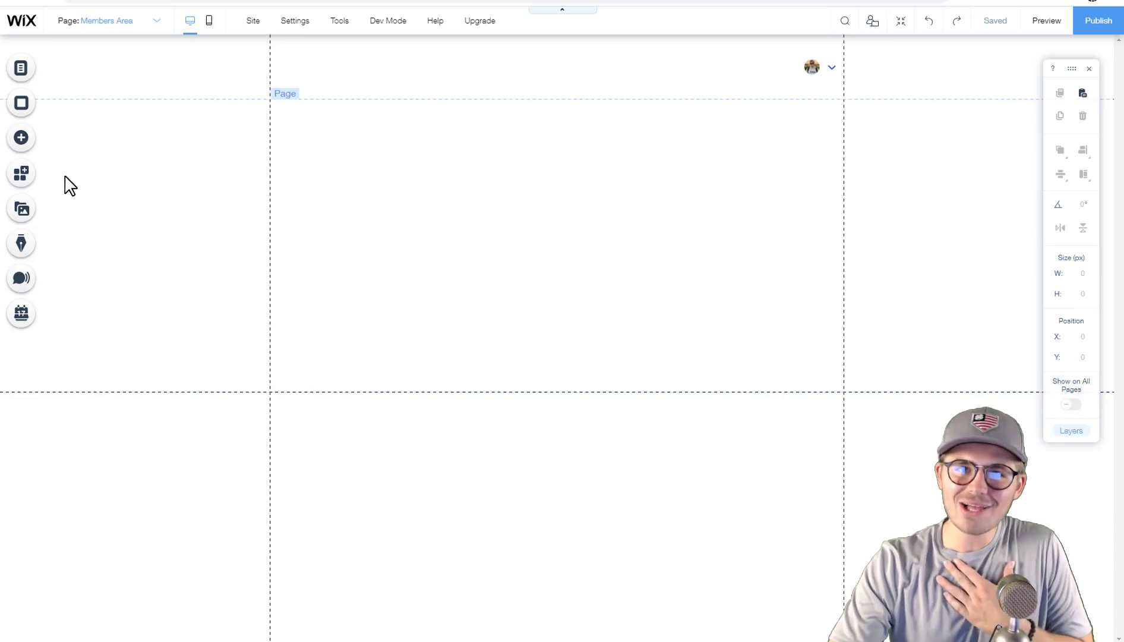
# Browse the Menu and then Button element categories in the Add panel
pyautogui.click(21, 138)
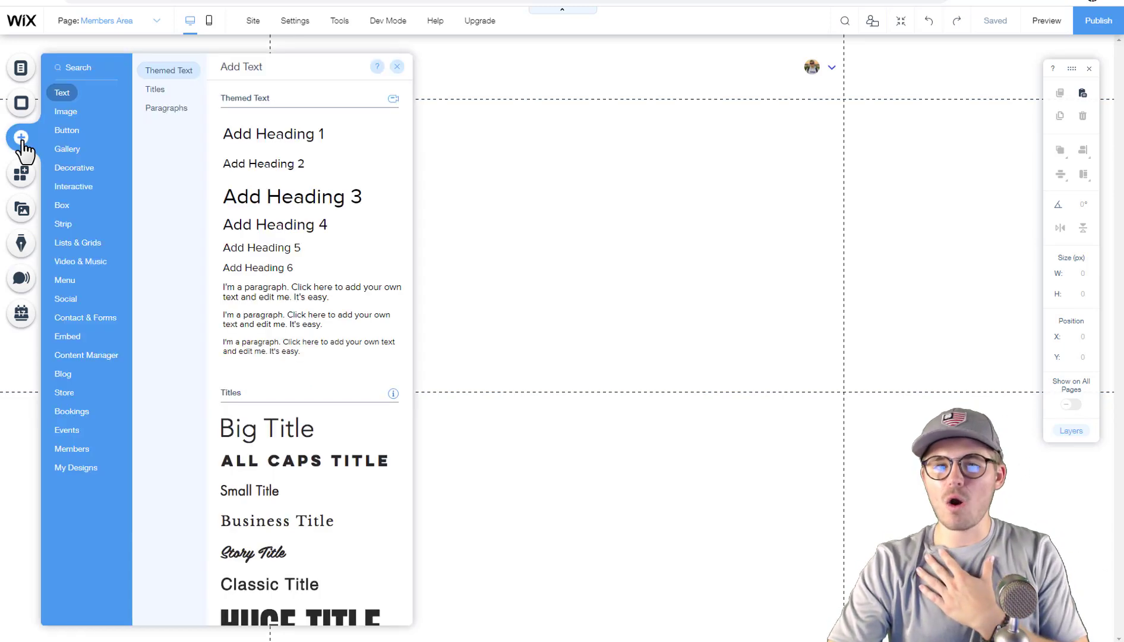
pyautogui.click(65, 281)
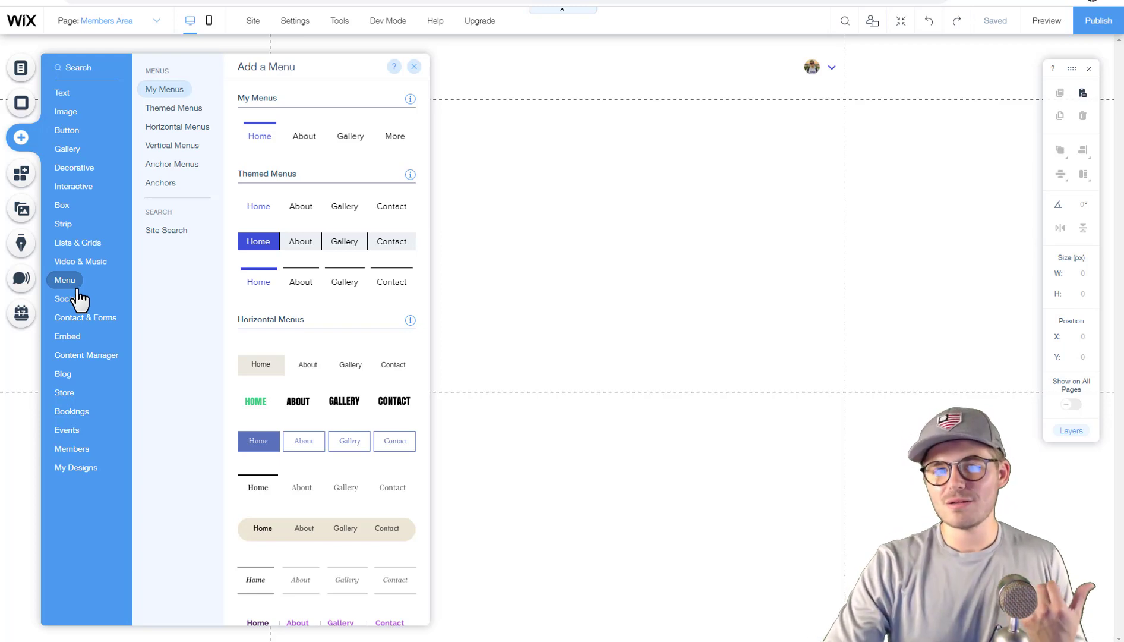
pyautogui.click(82, 137)
# Place a white themed button at the page's top-left with a second button to its right
pyautogui.click(397, 142)
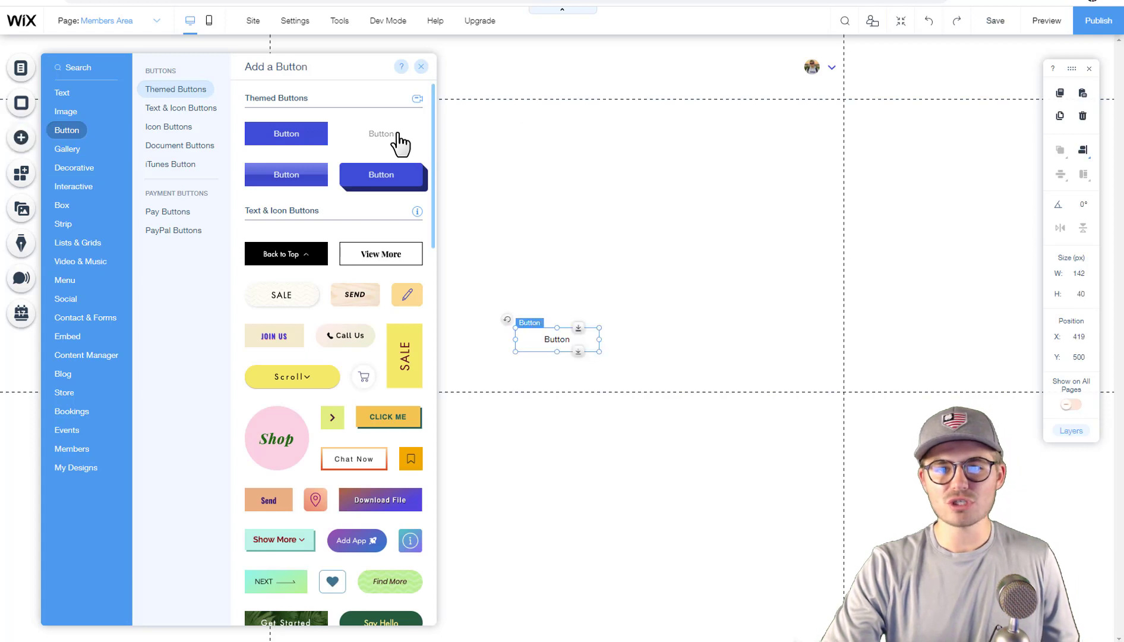
pyautogui.moveTo(552, 336); pyautogui.dragTo(321, 121)
pyautogui.click(338, 153)
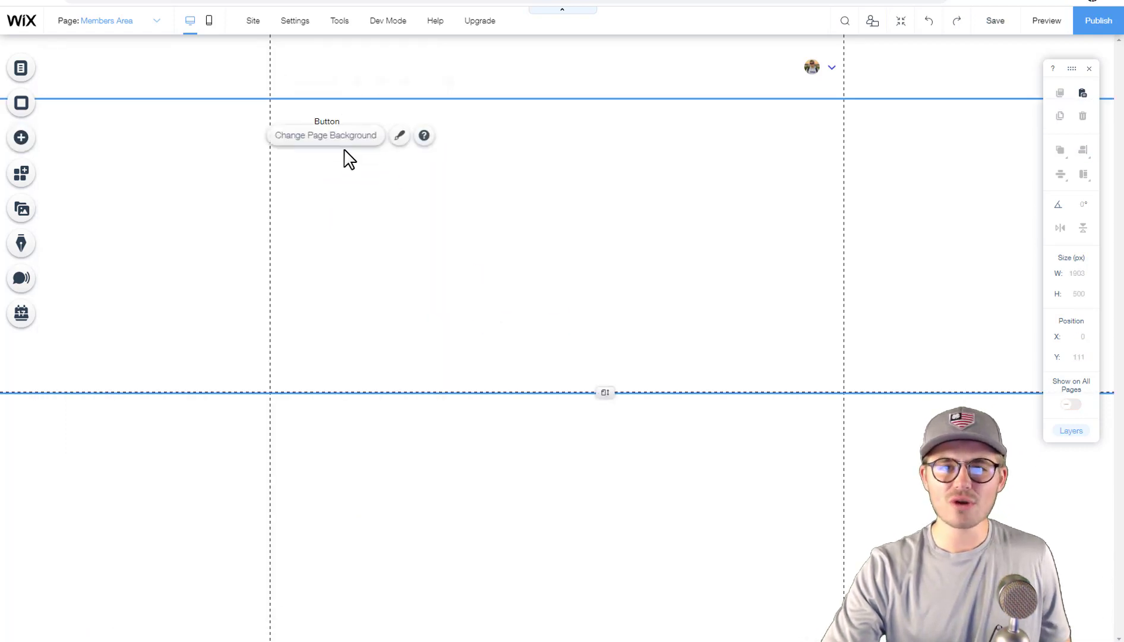
pyautogui.click(320, 114)
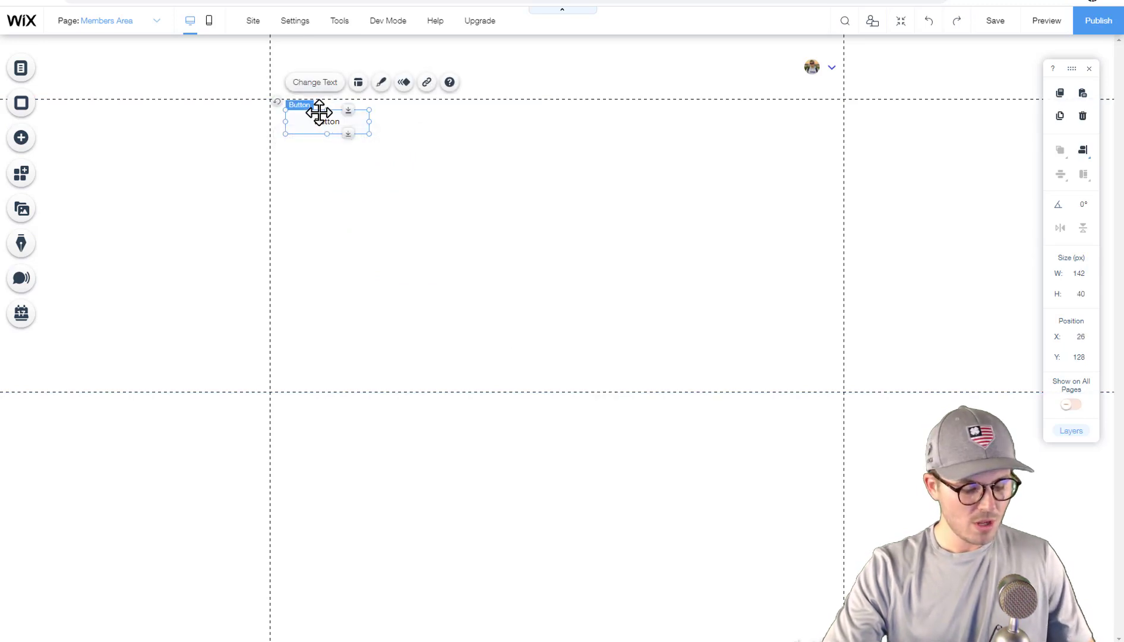
pyautogui.moveTo(336, 130); pyautogui.dragTo(421, 122)
pyautogui.click(431, 205)
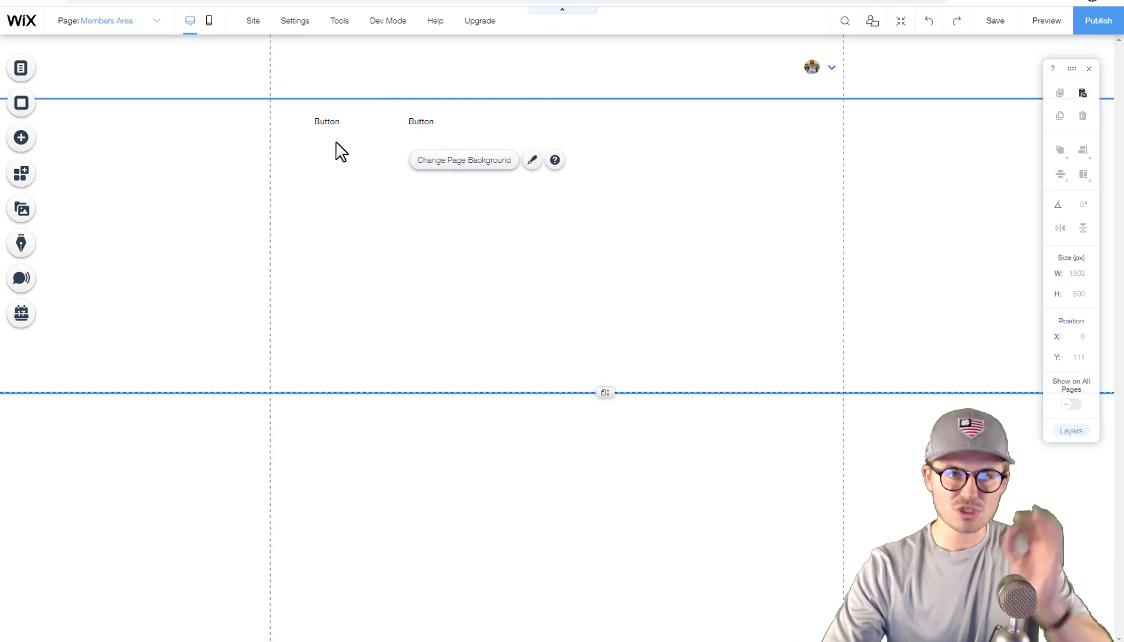
pyautogui.click(333, 121)
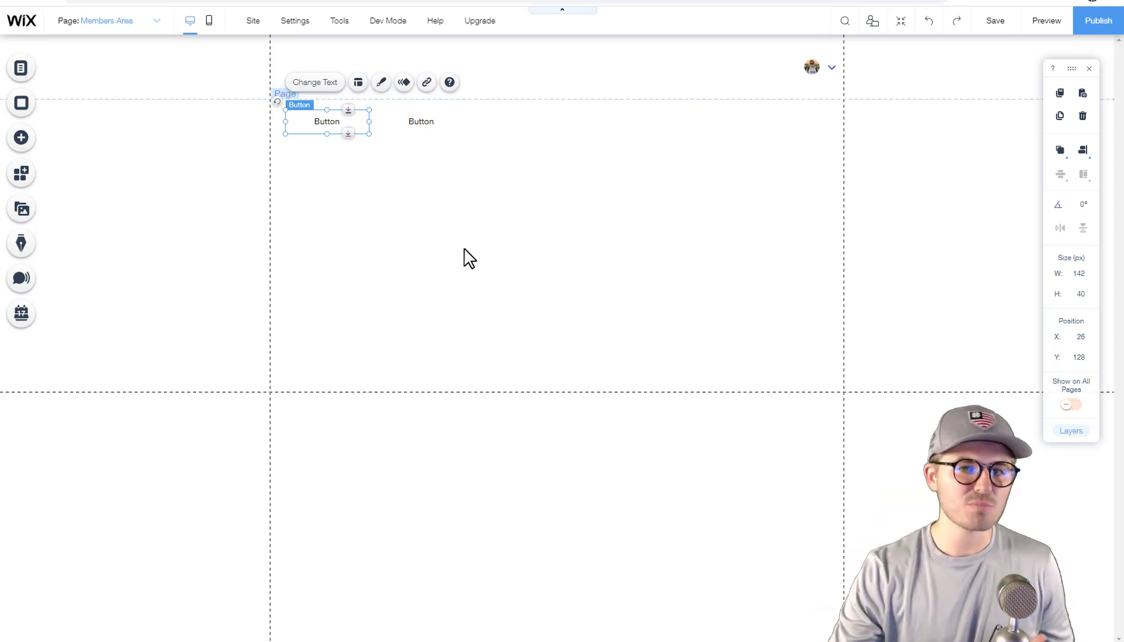
pyautogui.click(467, 259)
pyautogui.click(364, 146)
pyautogui.click(422, 128)
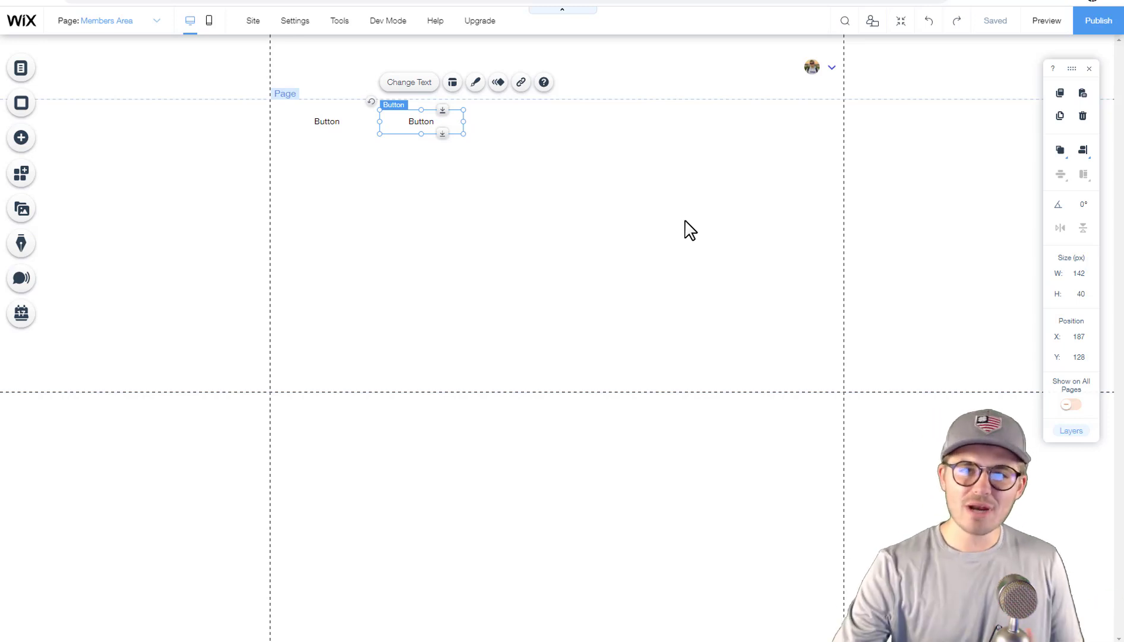
# Select the right-hand button, then bring up the Site Menu page list
pyautogui.click(452, 205)
pyautogui.click(343, 125)
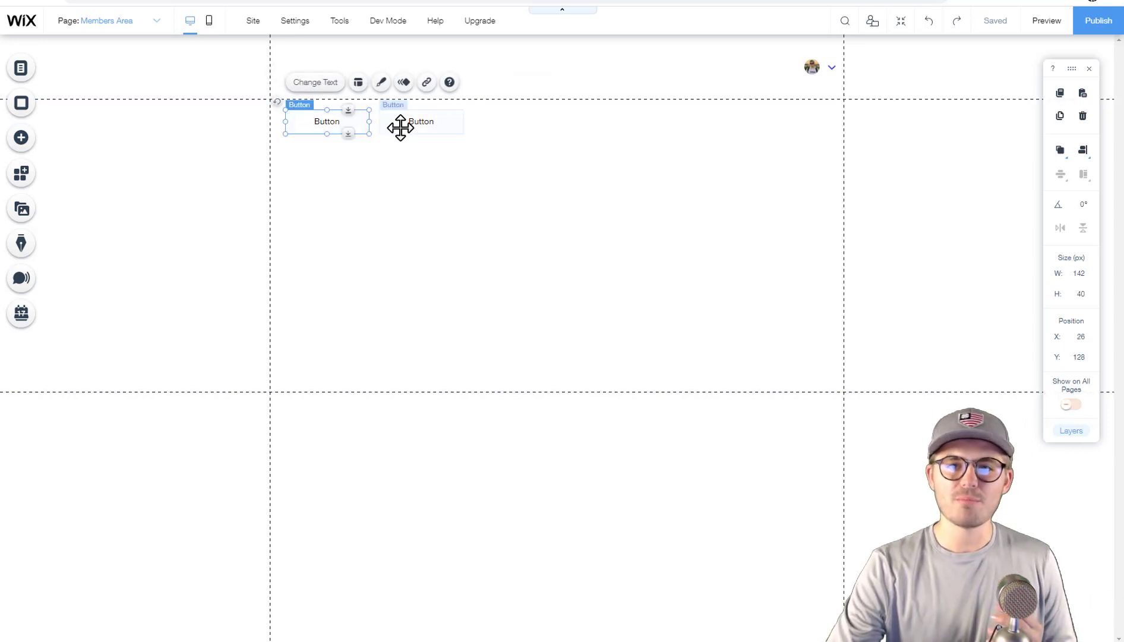
pyautogui.click(400, 128)
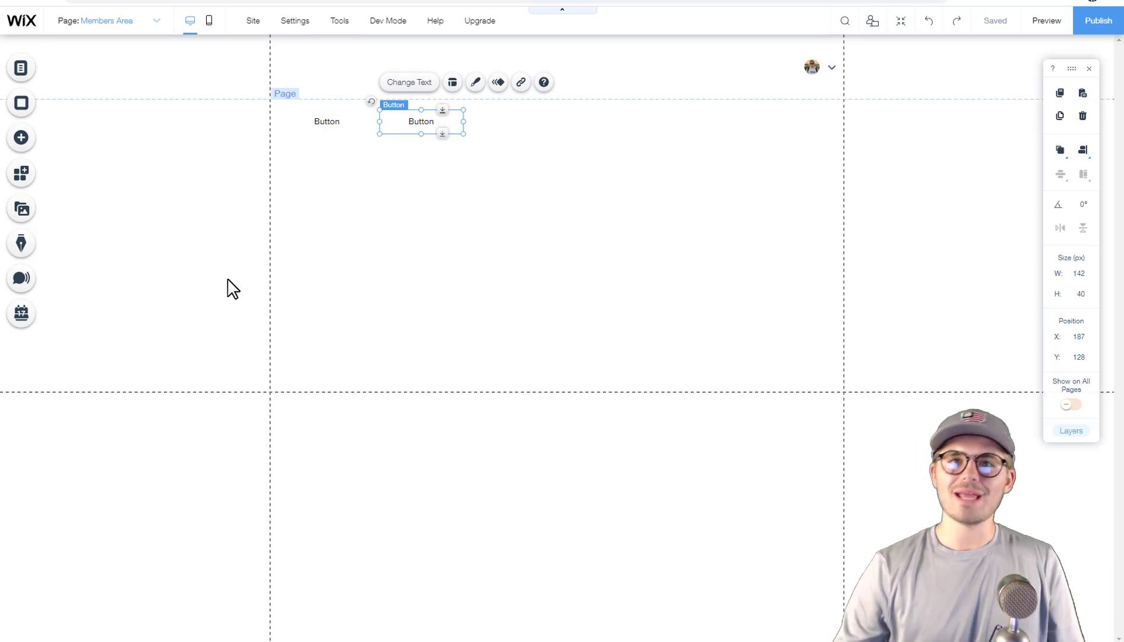
pyautogui.click(24, 71)
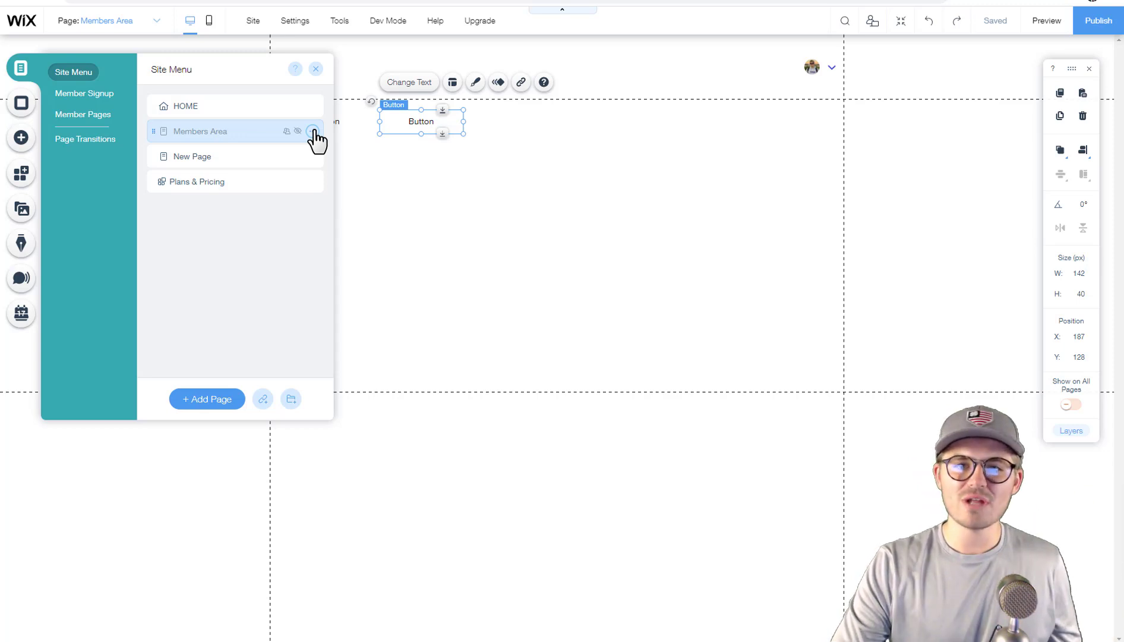
# Duplicate Members Area, keep the name 'Copy of Members Area', and close the page list
pyautogui.click(312, 130)
pyautogui.click(382, 226)
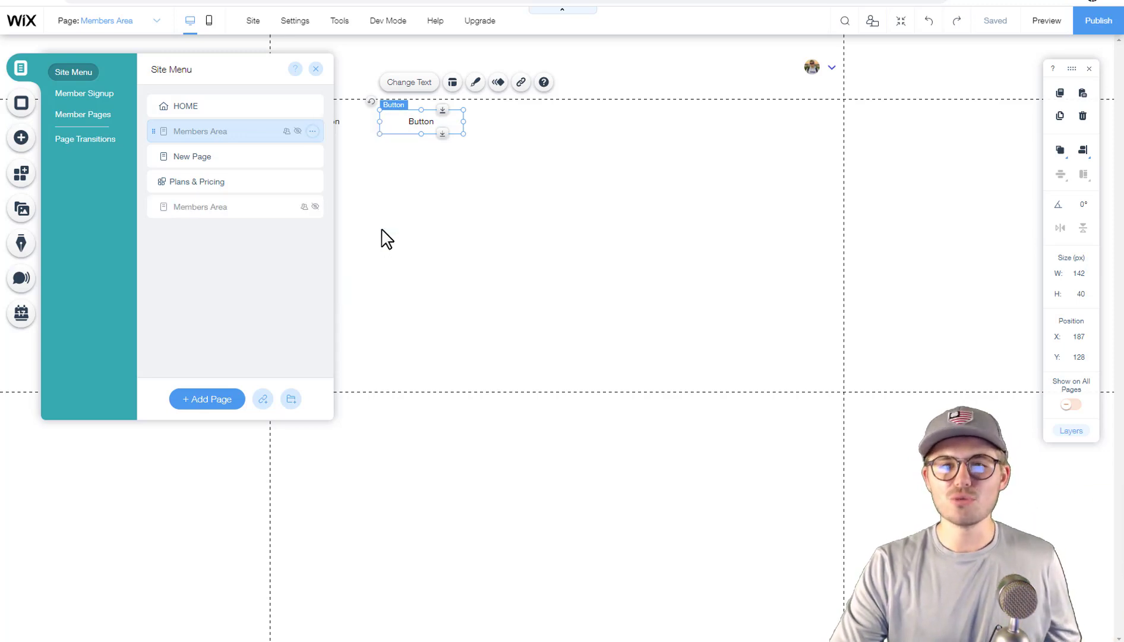
pyautogui.click(300, 157)
pyautogui.click(315, 69)
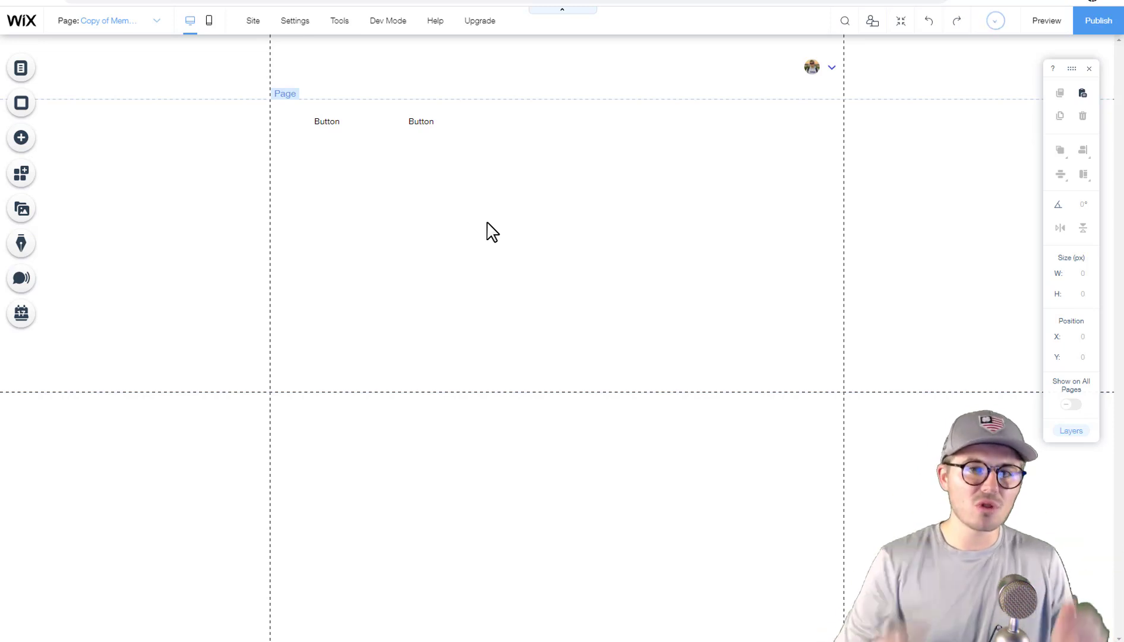
# Set Copy of Members Area permissions to only selected members or paying customers
pyautogui.click(20, 78)
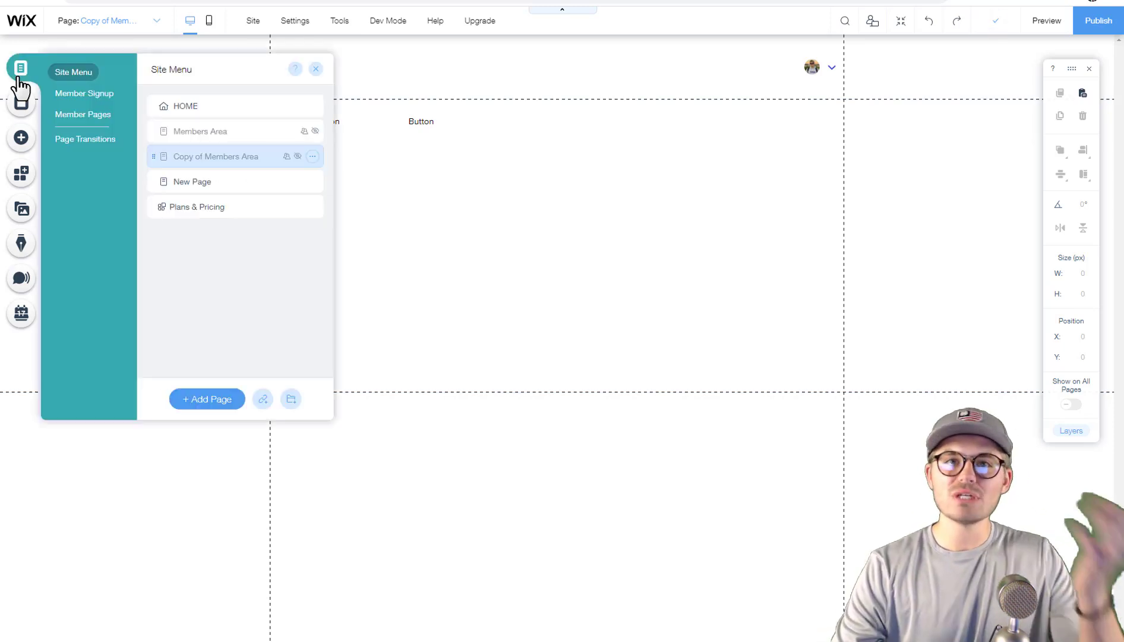
pyautogui.click(312, 157)
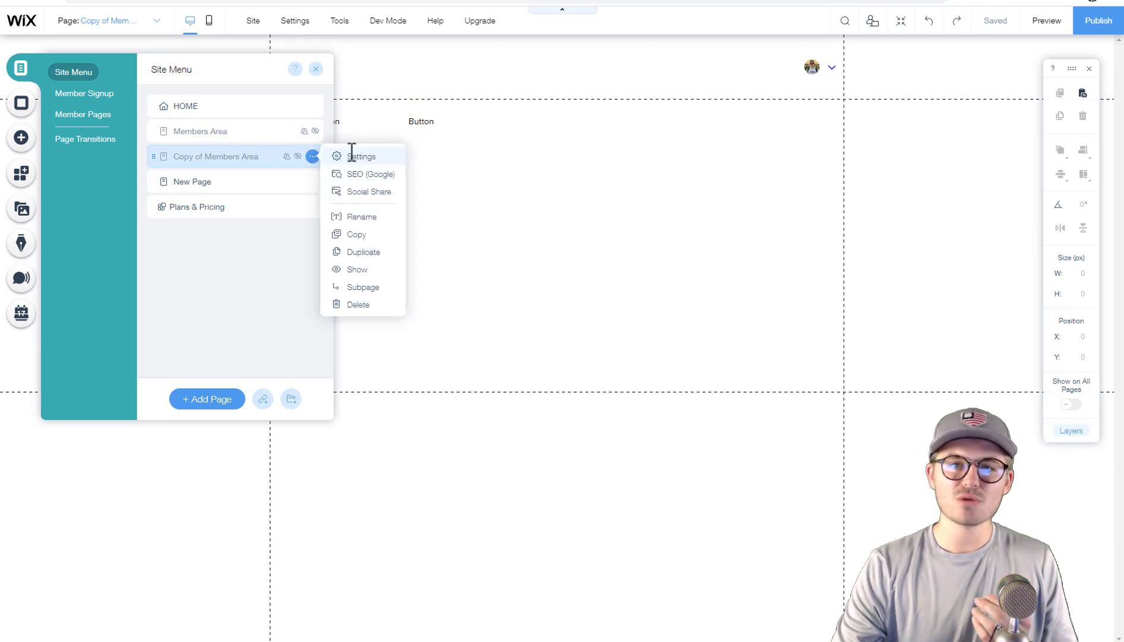
pyautogui.click(338, 158)
pyautogui.click(508, 104)
pyautogui.click(404, 309)
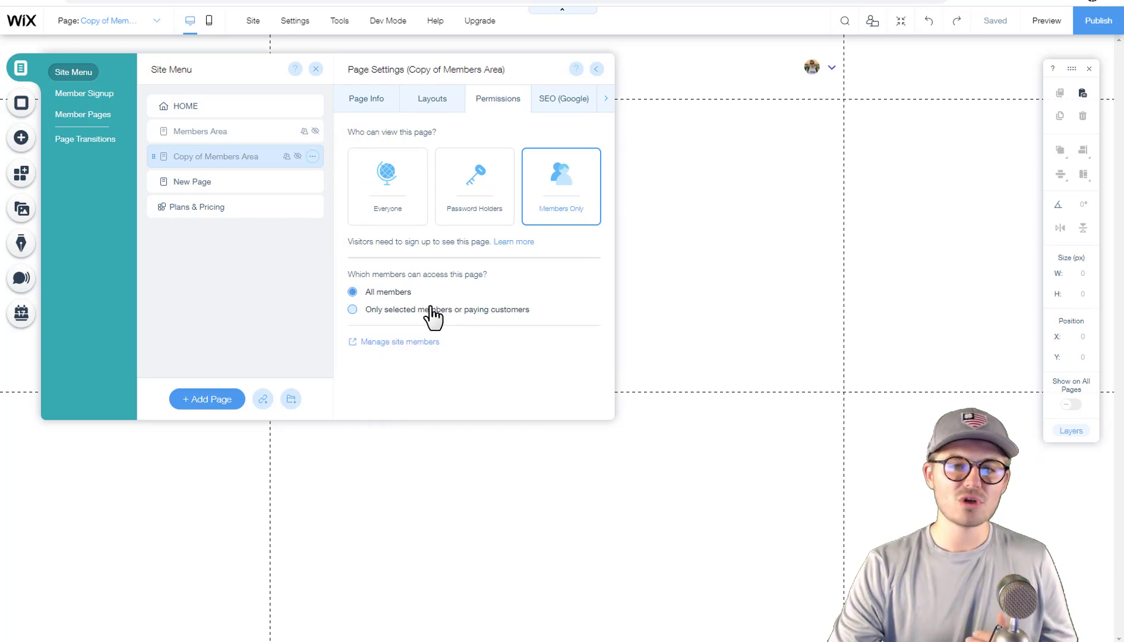
pyautogui.click(430, 310)
# Leave the pricing plans unselected and close the page settings and page list
pyautogui.click(446, 374)
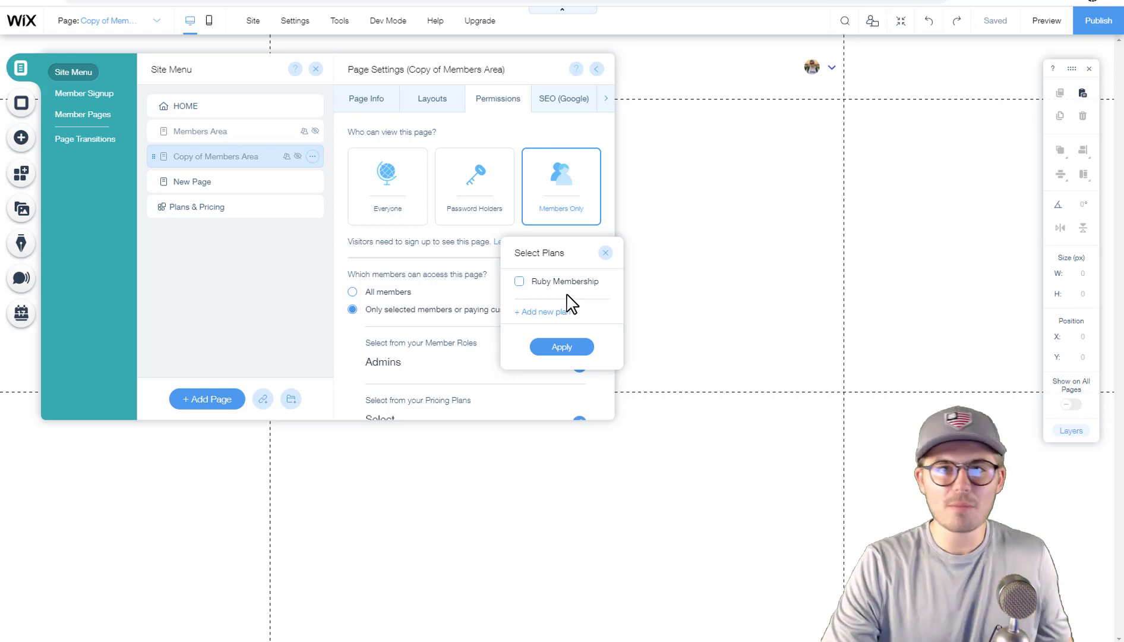
pyautogui.click(605, 253)
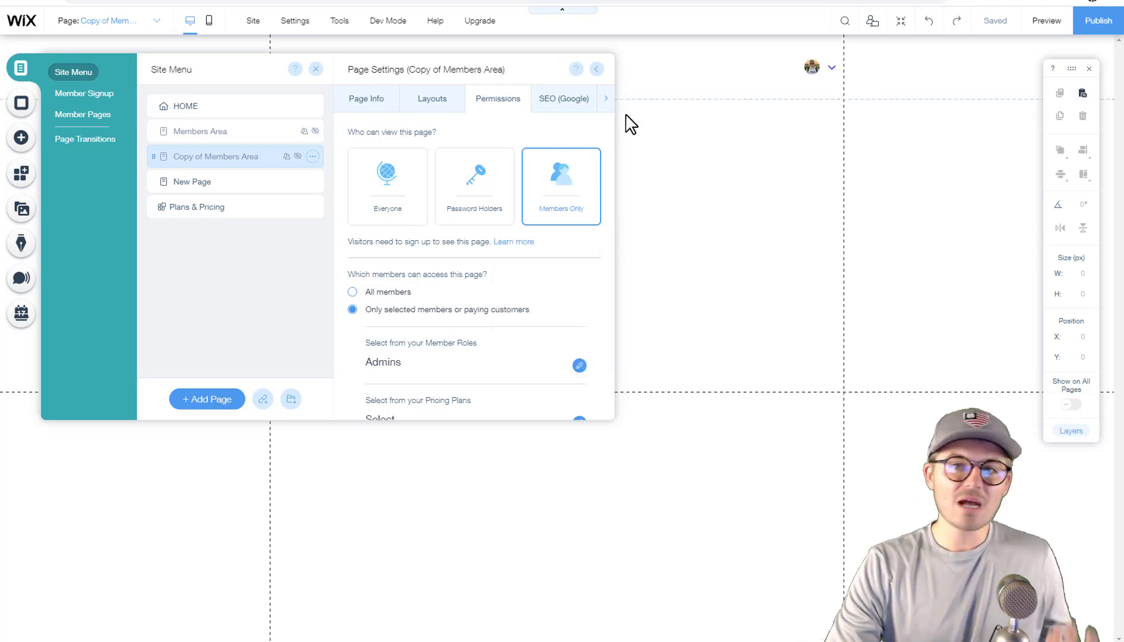
pyautogui.click(596, 69)
pyautogui.click(315, 69)
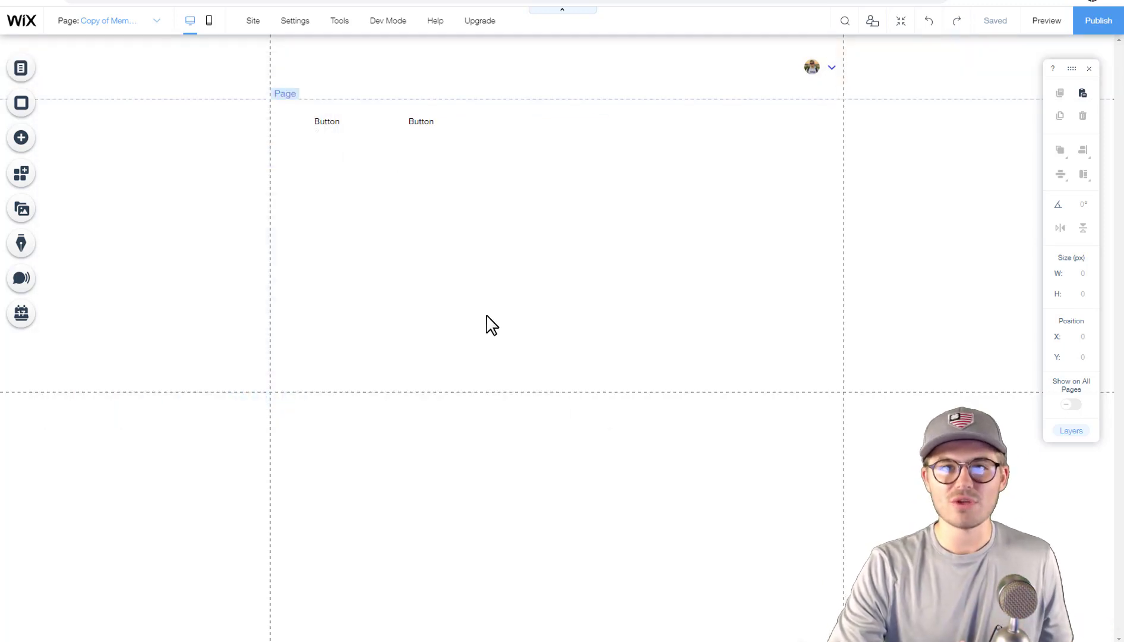